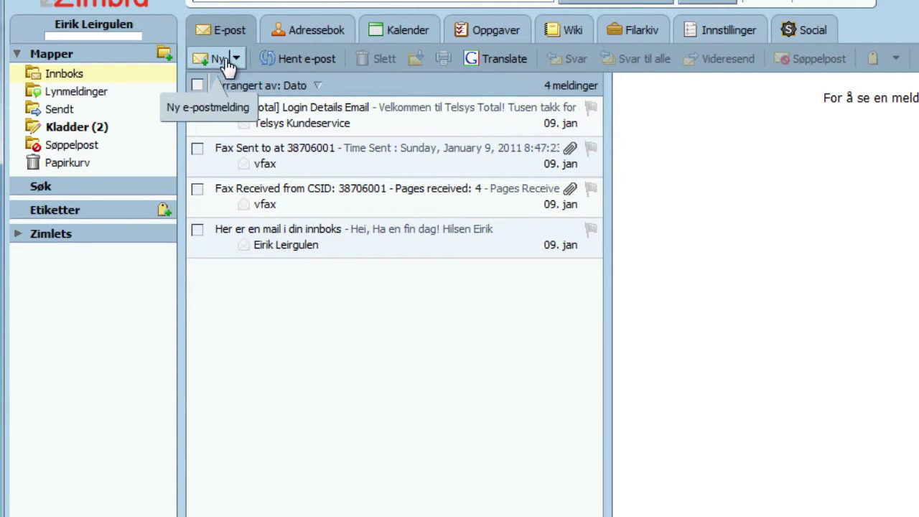
Step: Start a new e-mail and add the third contact in the address picker as the To recipient
{"action": "left_click", "coordinate": [224, 60]}
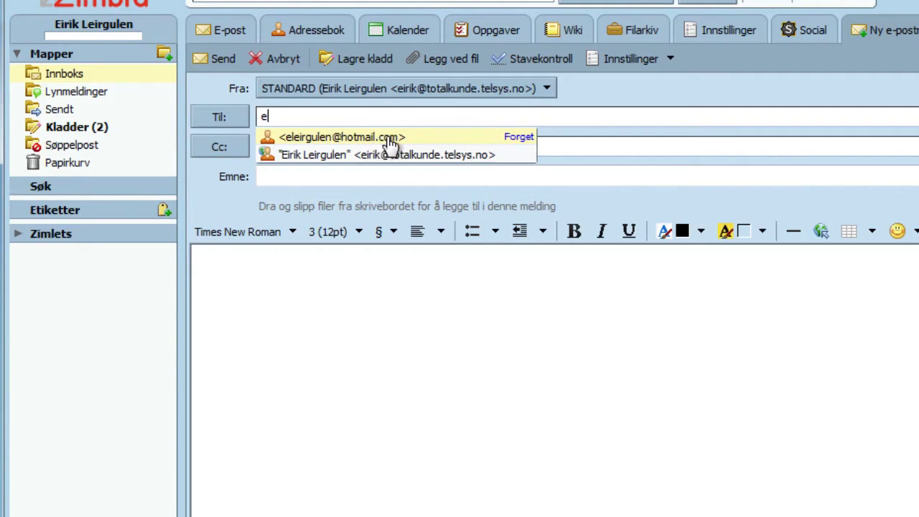
{"action": "left_click", "coordinate": [334, 115]}
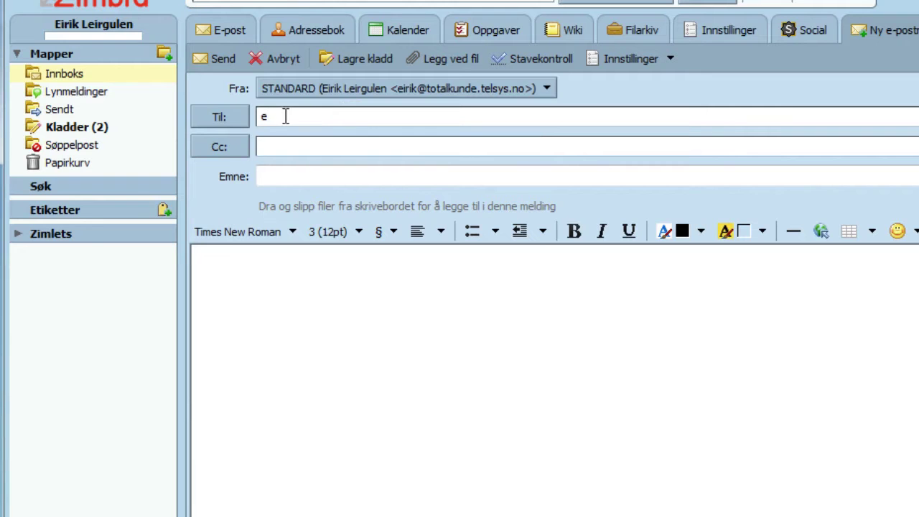
{"action": "left_click", "coordinate": [220, 121]}
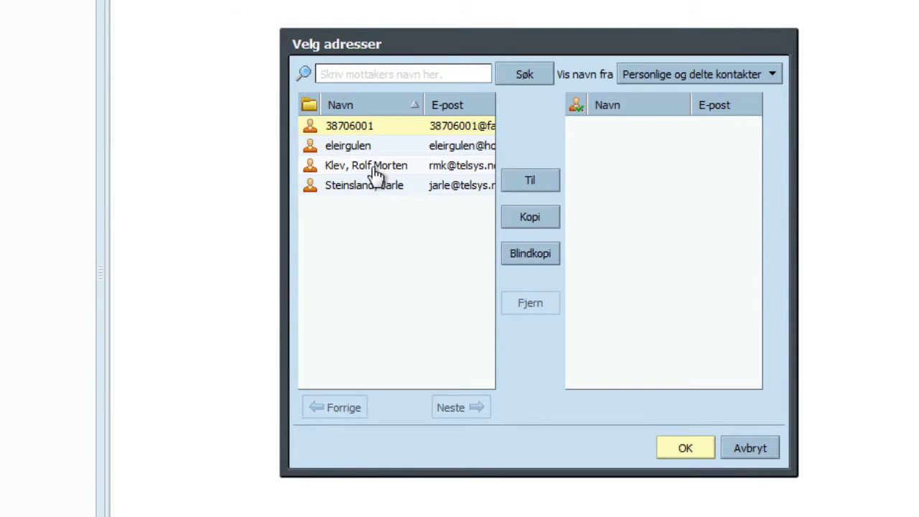
{"action": "mouse_move", "coordinate": [374, 172]}
{"action": "left_click", "coordinate": [383, 171]}
{"action": "left_click", "coordinate": [524, 183]}
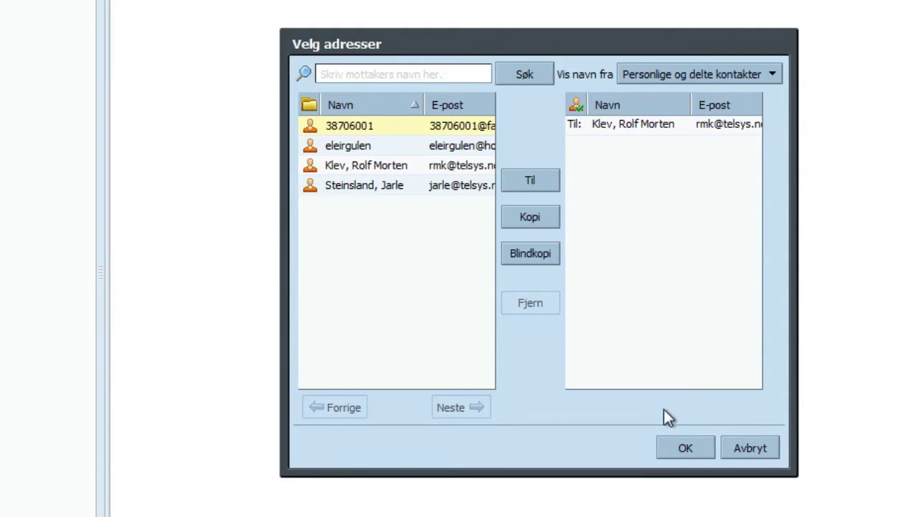
Step: Add the fourth contact in the address list as a copy recipient and accept the chosen recipients
{"action": "left_click", "coordinate": [381, 187]}
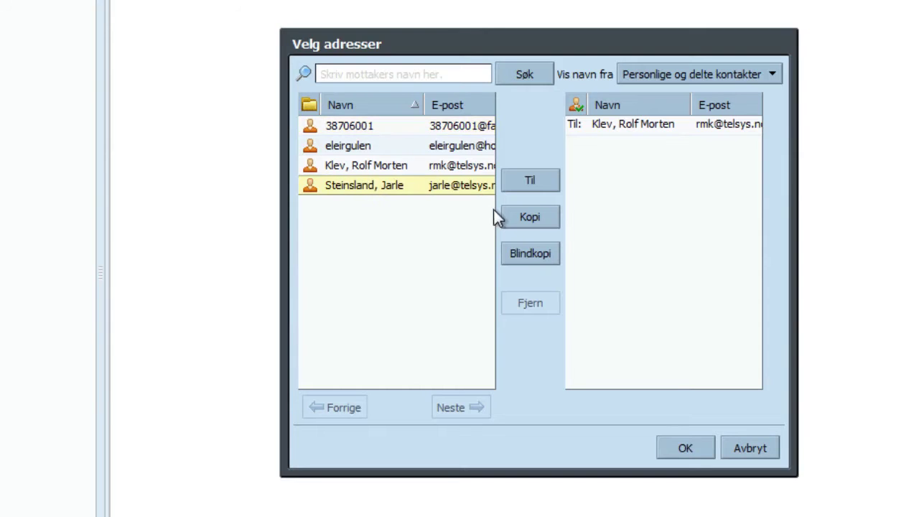
{"action": "left_click", "coordinate": [538, 221]}
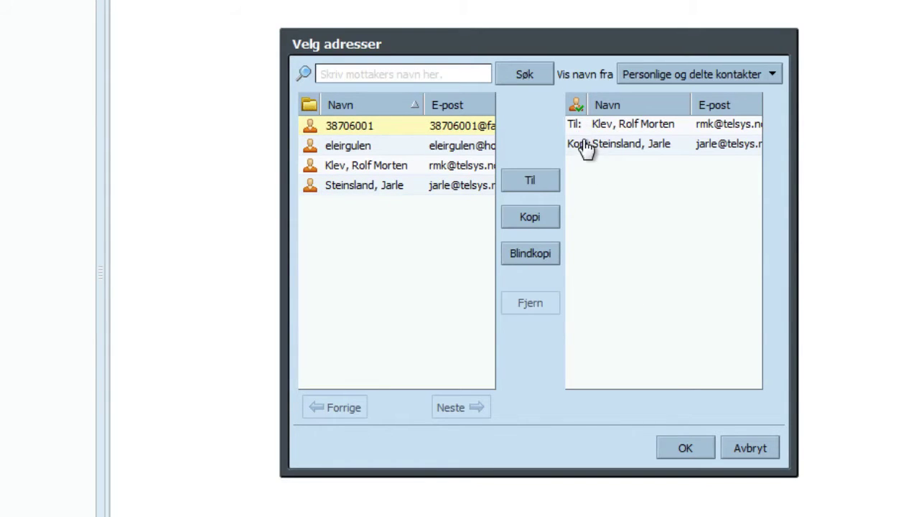
{"action": "left_click", "coordinate": [685, 448]}
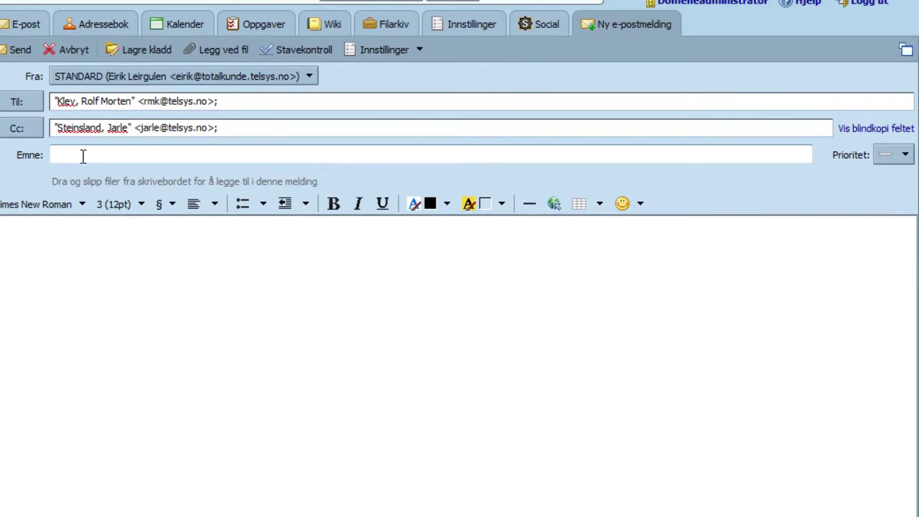
Step: Enter "Testepost til dere!" as the message subject
{"action": "left_click", "coordinate": [77, 153]}
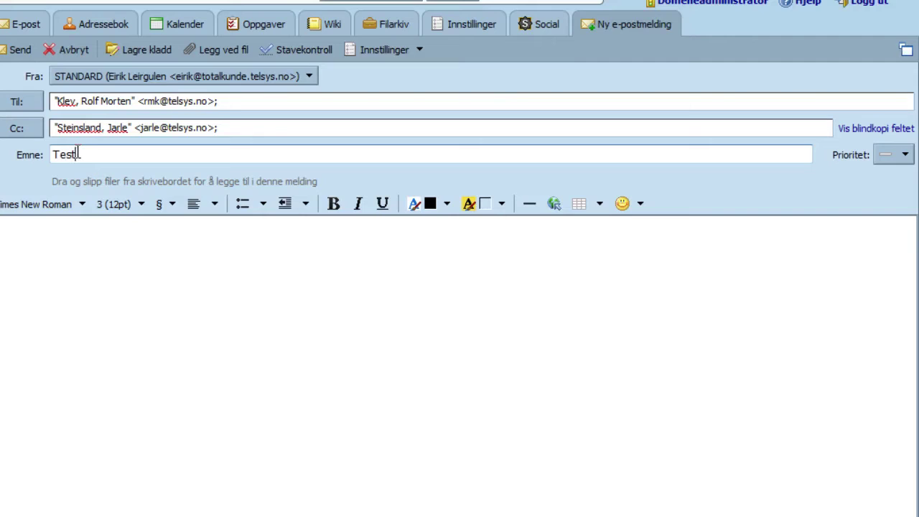
{"action": "type", "text": "Testepost til dere!"}
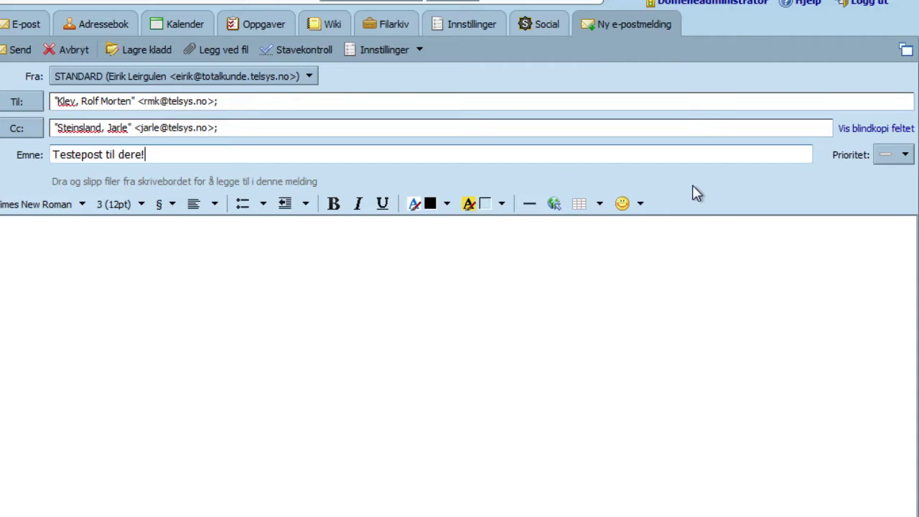
Step: Show the blind-copy field and hide it again, and open the message's priority options
{"action": "left_click", "coordinate": [867, 131]}
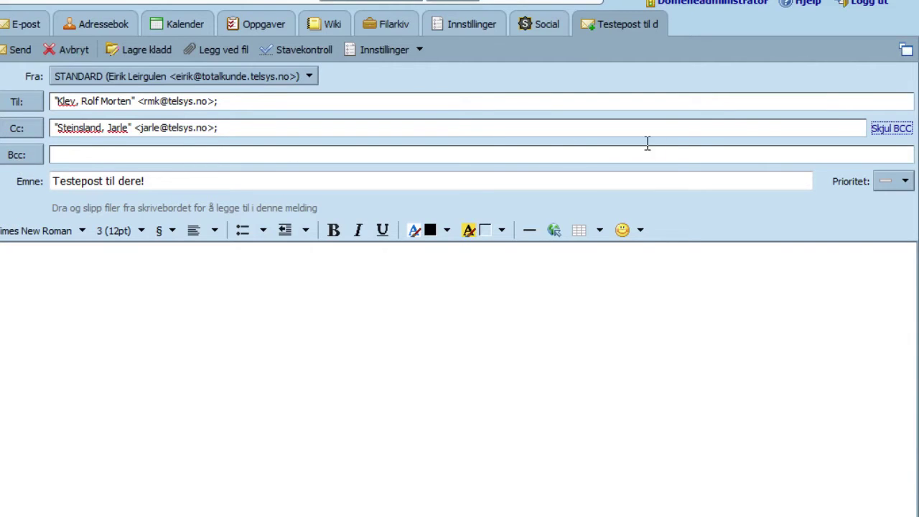
{"action": "left_click", "coordinate": [892, 128]}
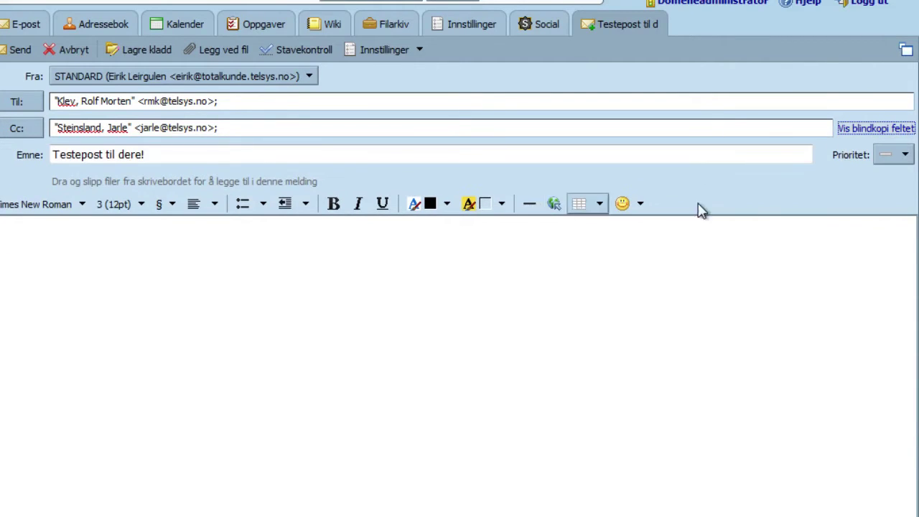
{"action": "left_click", "coordinate": [891, 154]}
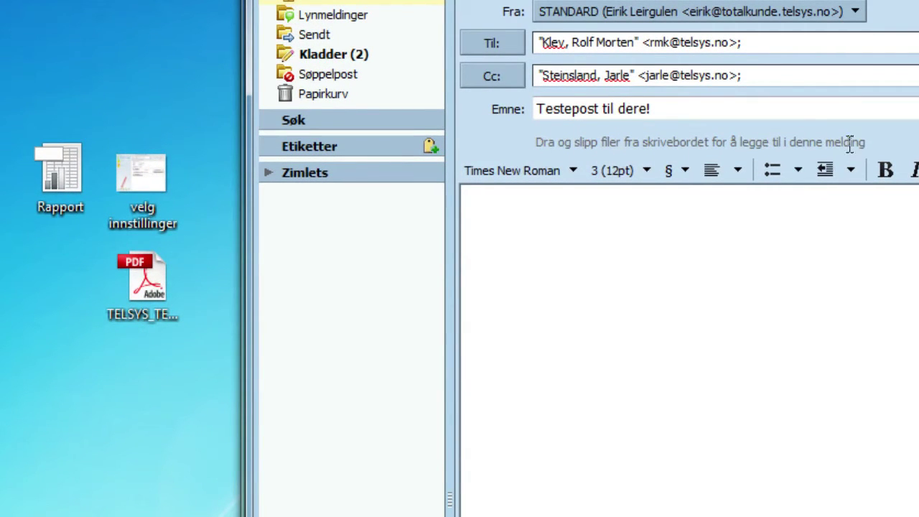
Step: Attach the desktop files Rapport and velg innstillinger to the message together
{"action": "left_click", "coordinate": [51, 179]}
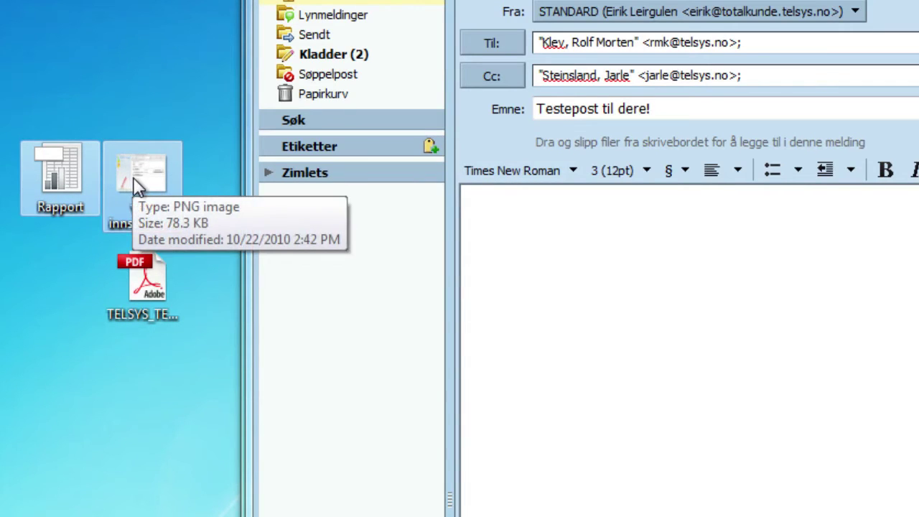
{"action": "left_click", "coordinate": [128, 181], "text": "ctrl"}
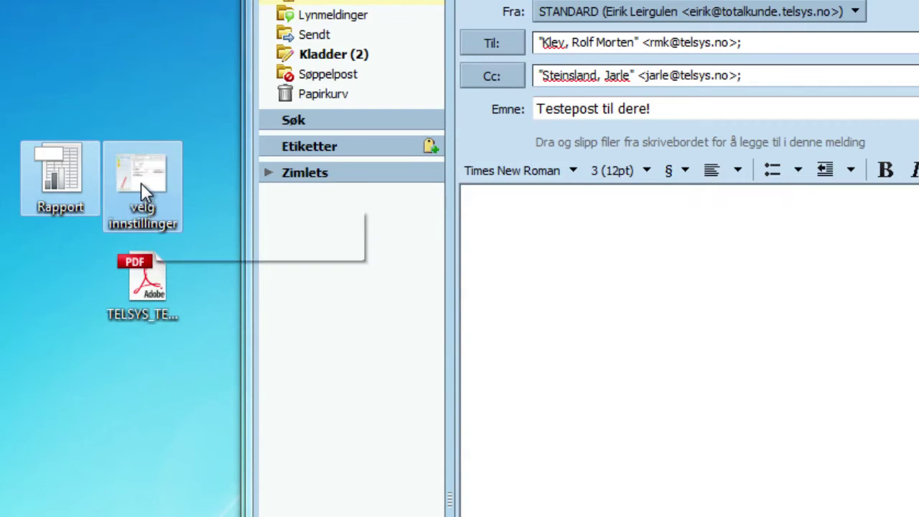
{"action": "left_click_drag", "start_coordinate": [140, 182], "coordinate": [562, 142]}
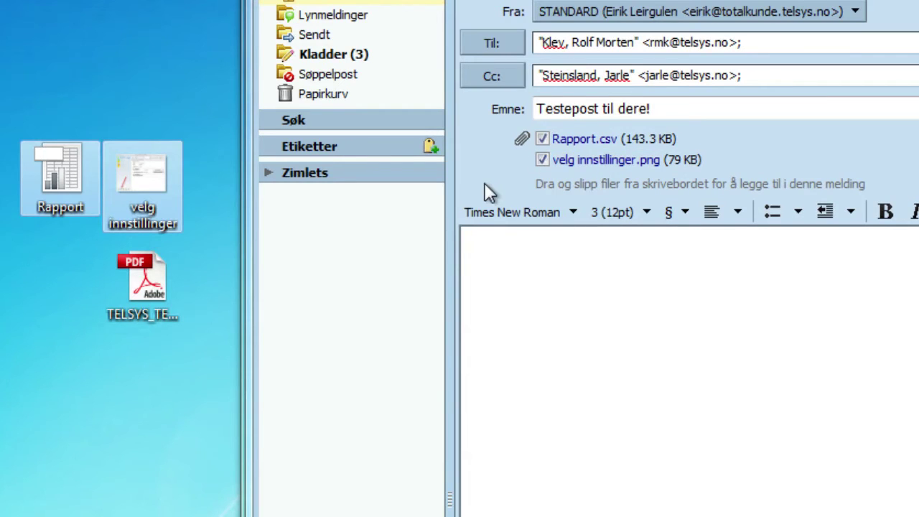
Step: Write the greeting "Hei" in the message body, followed by a new paragraph
{"action": "left_click", "coordinate": [525, 248]}
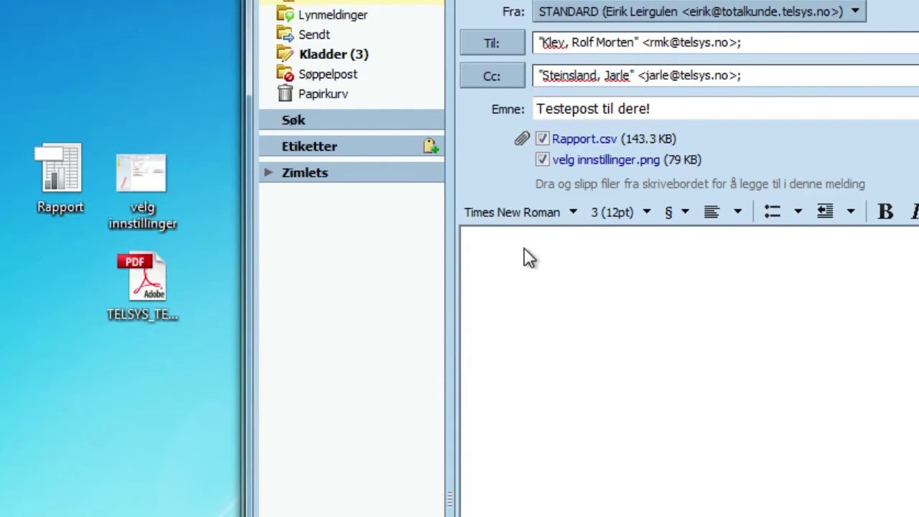
{"action": "type", "text": "Hei"}
{"action": "key", "text": "Return"}
{"action": "type", "text": "E"}
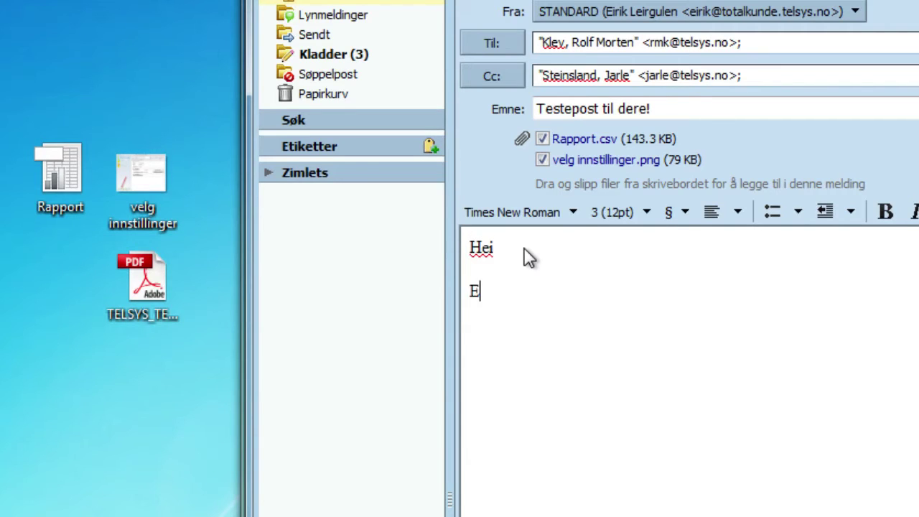
{"action": "key", "text": "BackSpace"}
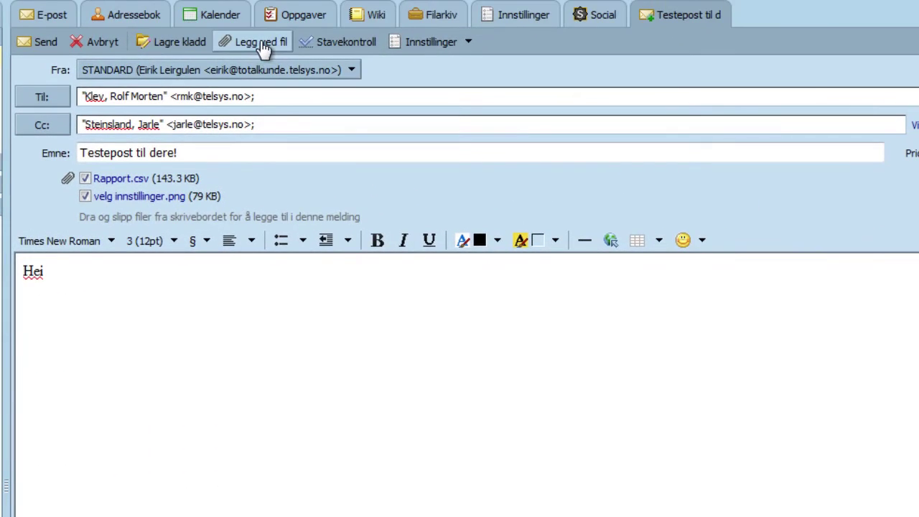
Step: Attach ipfaks.png from the online file archive (Filarkiv) to the message
{"action": "left_click", "coordinate": [259, 41]}
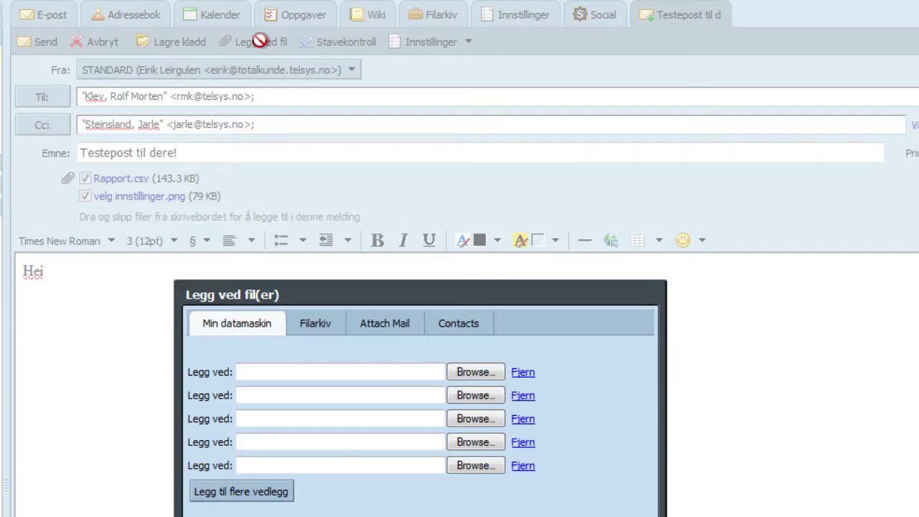
{"action": "left_click", "coordinate": [327, 326]}
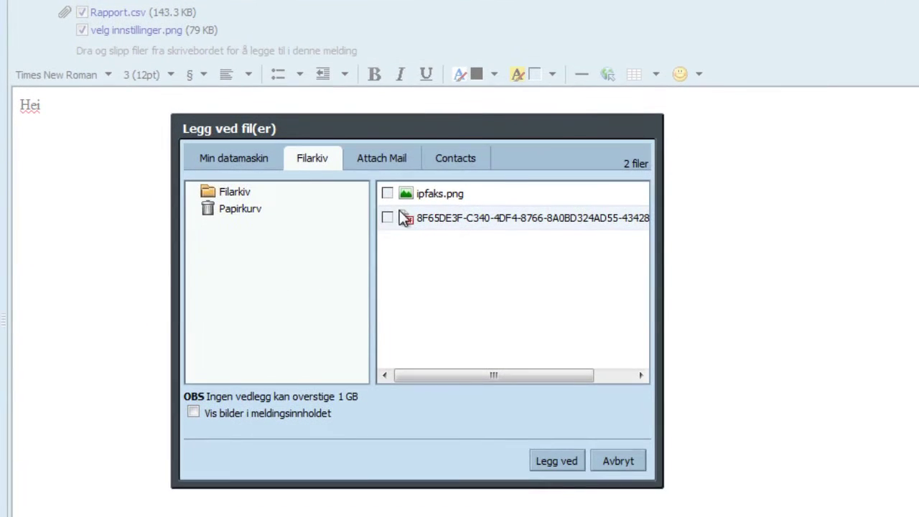
{"action": "left_click", "coordinate": [387, 194]}
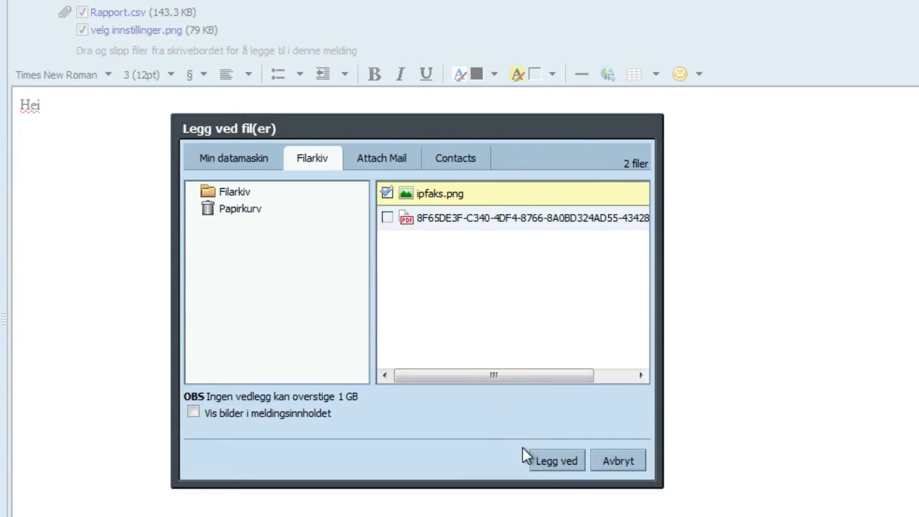
{"action": "left_click", "coordinate": [556, 463]}
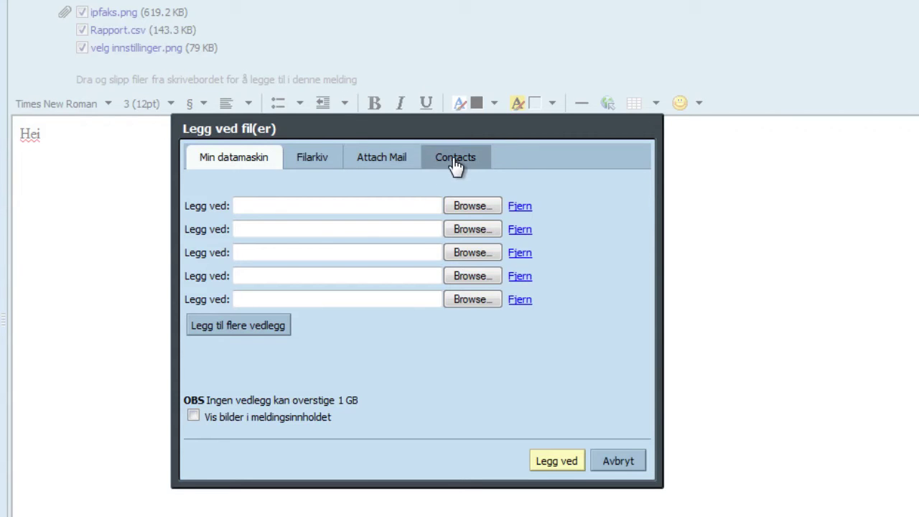
Step: Attach the contact card of the copy recipient from the Kontakter address book
{"action": "left_click", "coordinate": [456, 159]}
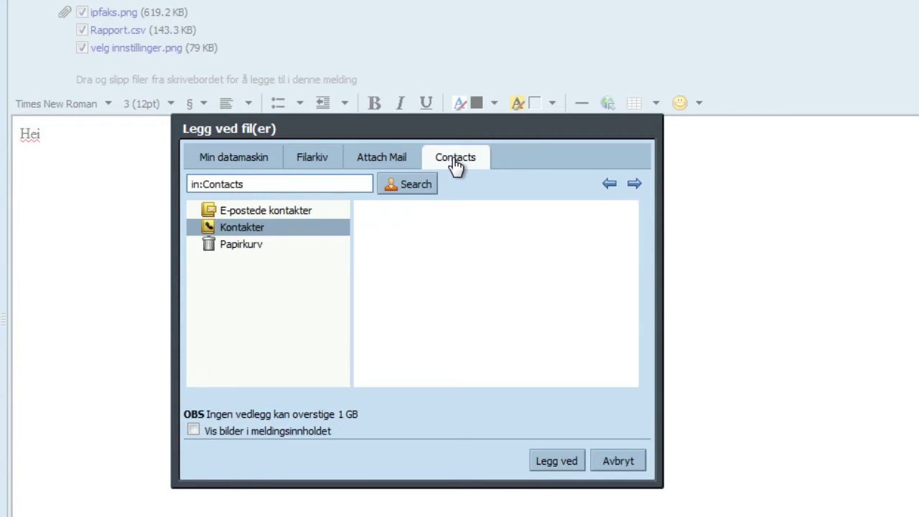
{"action": "left_click", "coordinate": [367, 252]}
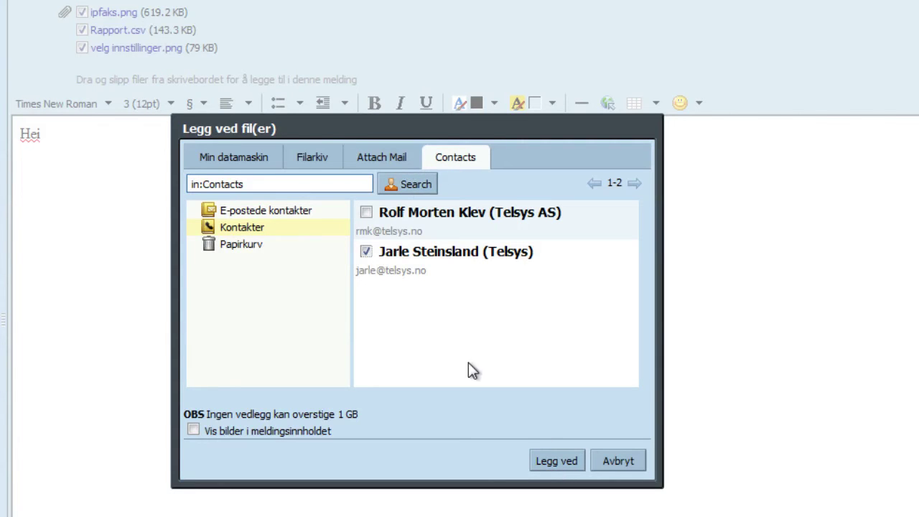
{"action": "left_click", "coordinate": [556, 461]}
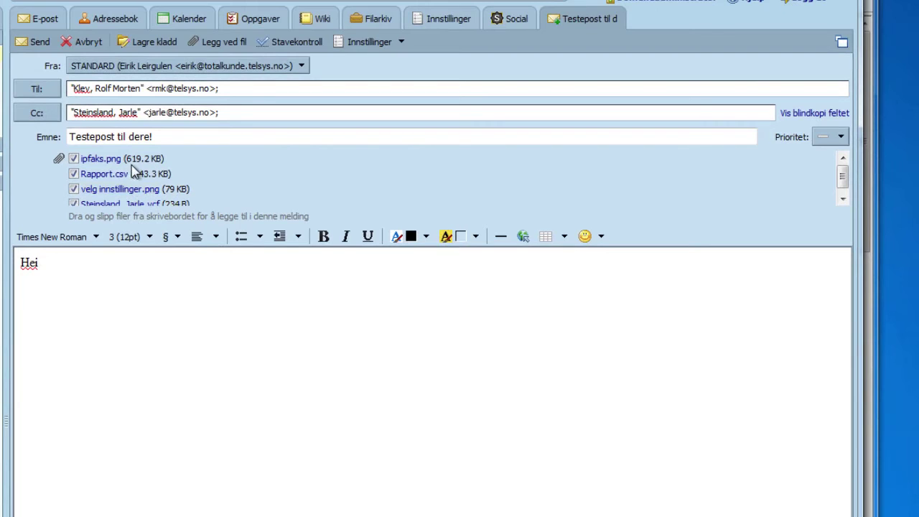
Step: Attach the "Fax Sent" e-mail from the inbox to the message
{"action": "scroll", "coordinate": [127, 179], "scroll_direction": "down", "scroll_amount": 1}
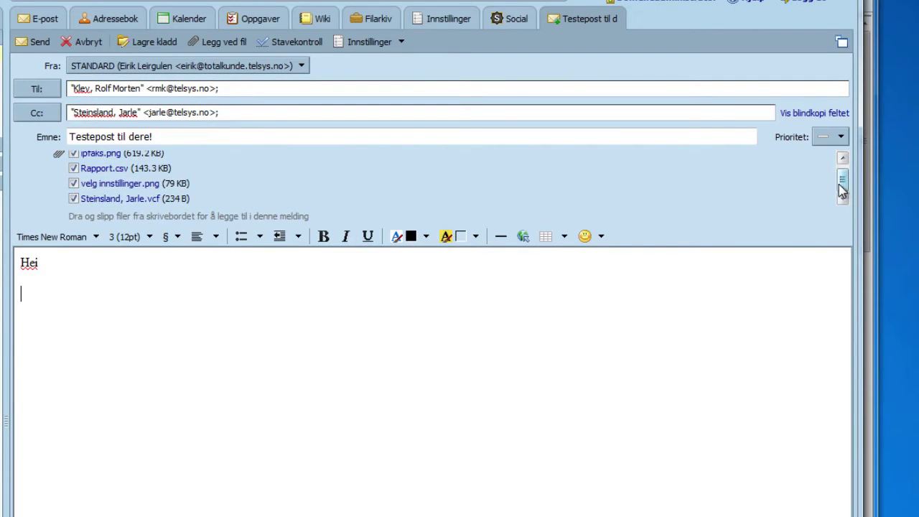
{"action": "scroll", "coordinate": [841, 188], "scroll_direction": "up", "scroll_amount": 1}
{"action": "scroll", "coordinate": [842, 188], "scroll_direction": "down", "scroll_amount": 1}
{"action": "left_click", "coordinate": [224, 45]}
{"action": "left_click", "coordinate": [328, 291]}
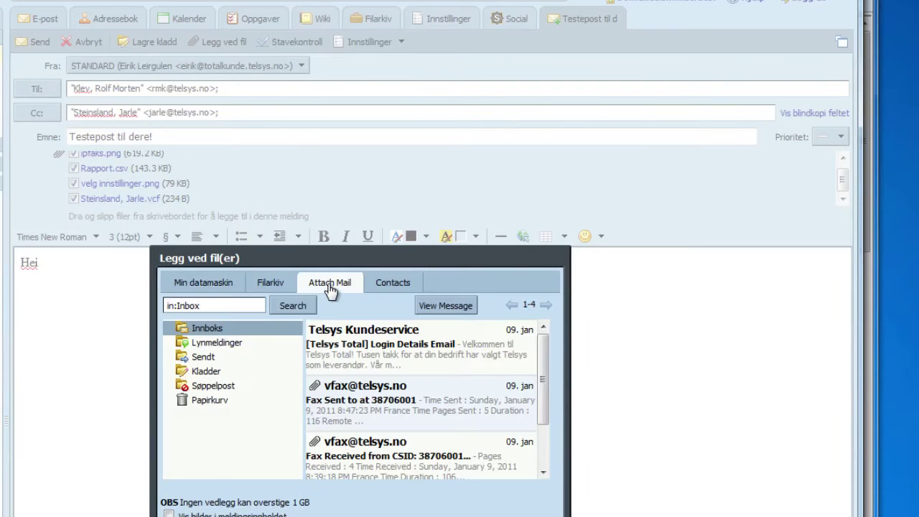
{"action": "scroll", "coordinate": [386, 351], "scroll_direction": "down", "scroll_amount": 3}
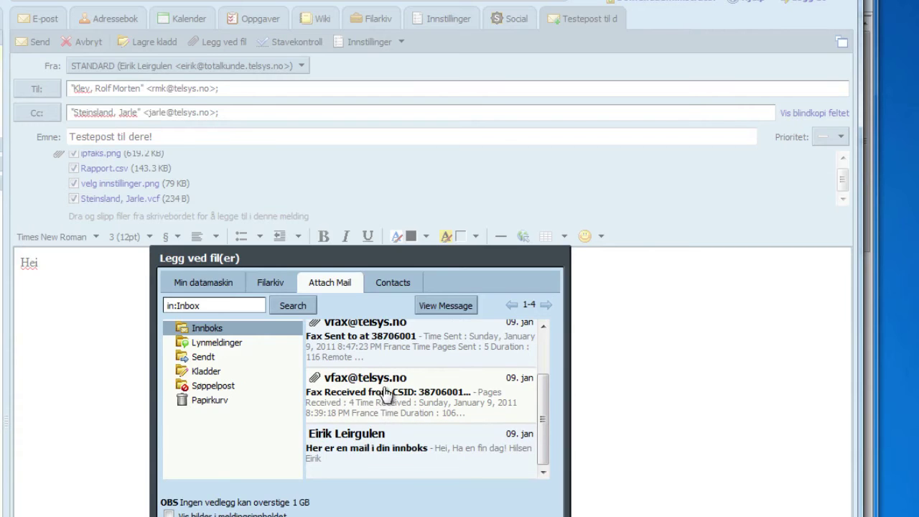
{"action": "scroll", "coordinate": [348, 280], "scroll_direction": "up", "scroll_amount": 3}
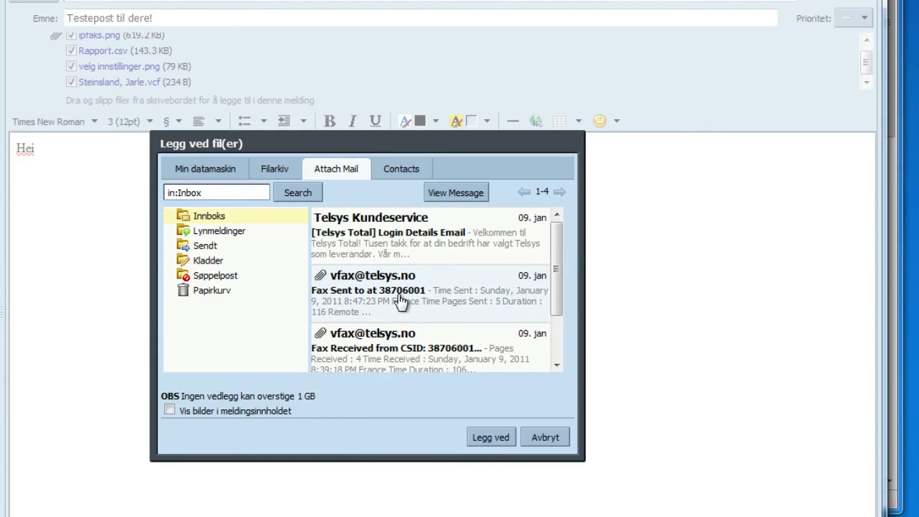
{"action": "left_click", "coordinate": [416, 305]}
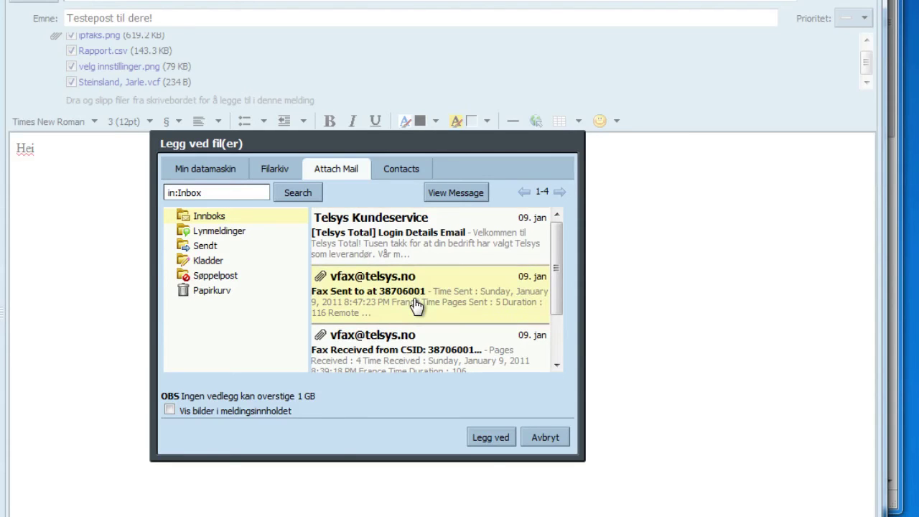
{"action": "left_click", "coordinate": [491, 437]}
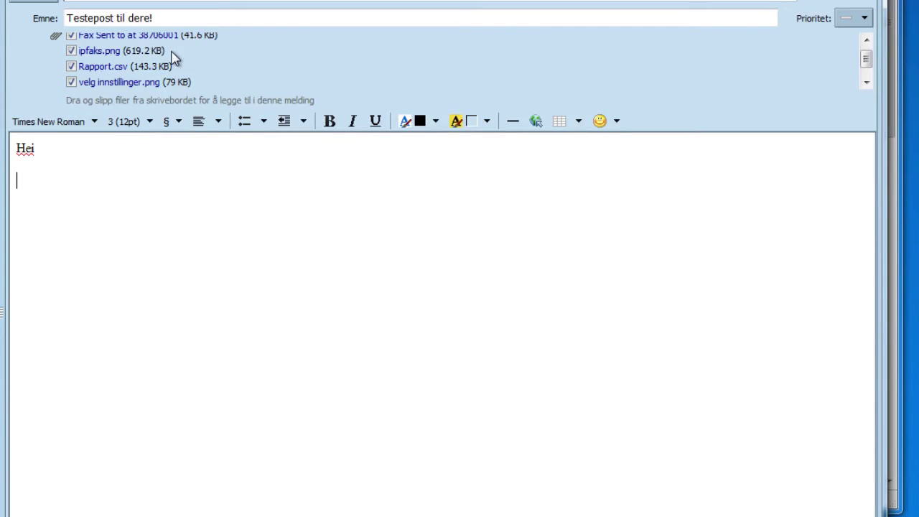
Step: Write "Her kommer en test epost" below the greeting in the message body and send the message
{"action": "scroll", "coordinate": [173, 52], "scroll_direction": "down", "scroll_amount": 1}
{"action": "scroll", "coordinate": [175, 67], "scroll_direction": "up", "scroll_amount": 1}
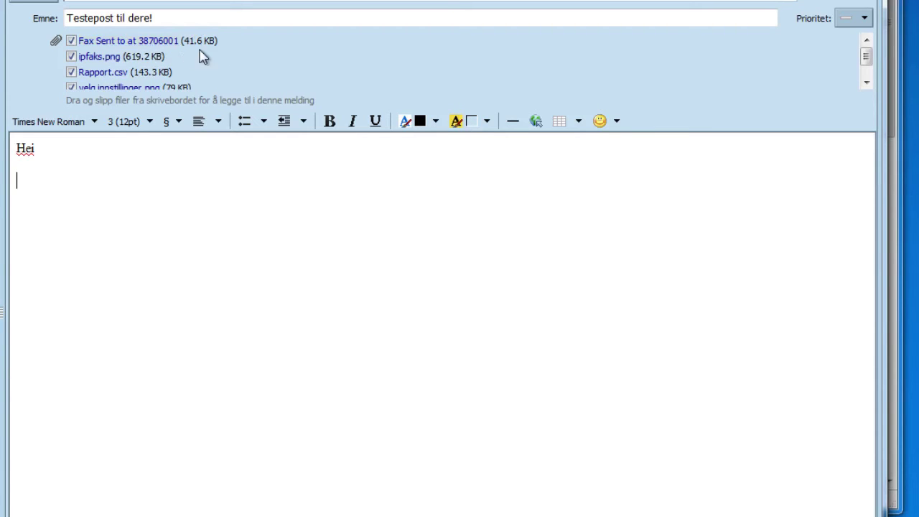
{"action": "scroll", "coordinate": [226, 71], "scroll_direction": "down", "scroll_amount": 1}
{"action": "type", "text": "Her kommer en test epost"}
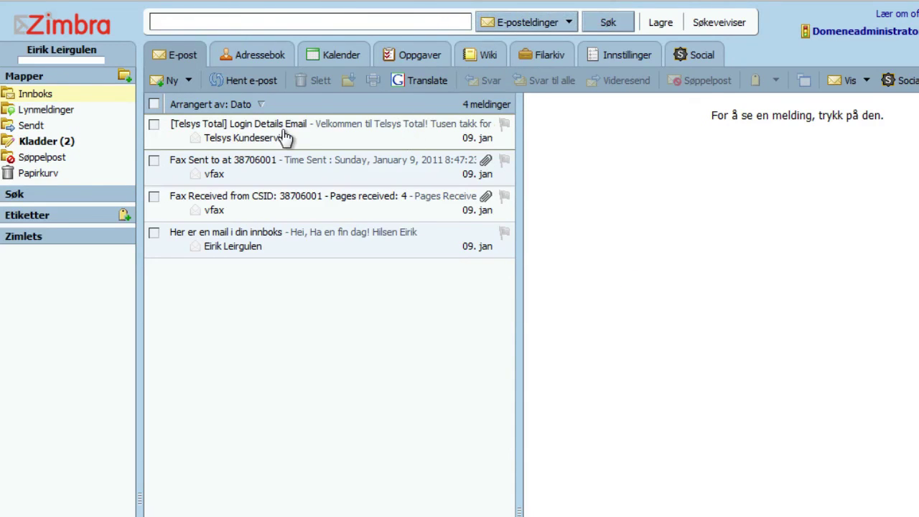
Step: Open the Sendt folder and look at the sent message "Testepost til dere!"
{"action": "left_click", "coordinate": [30, 129]}
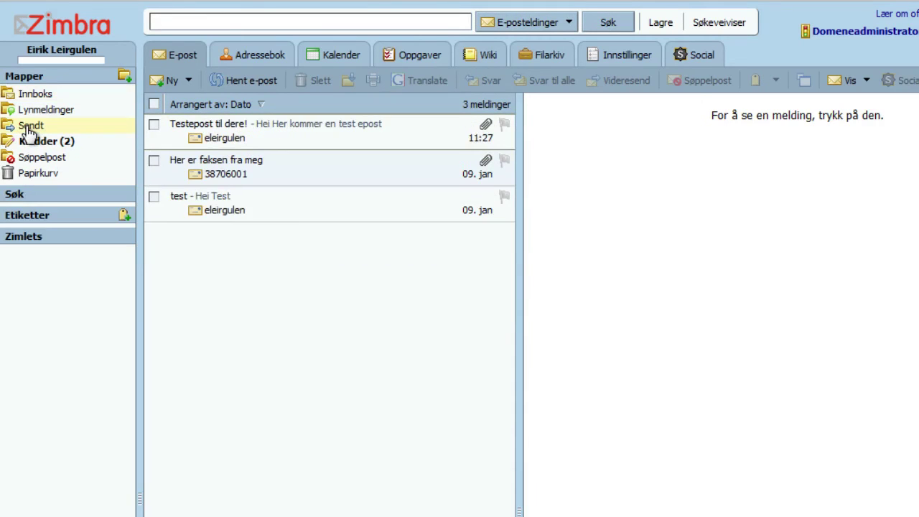
{"action": "left_click", "coordinate": [246, 135]}
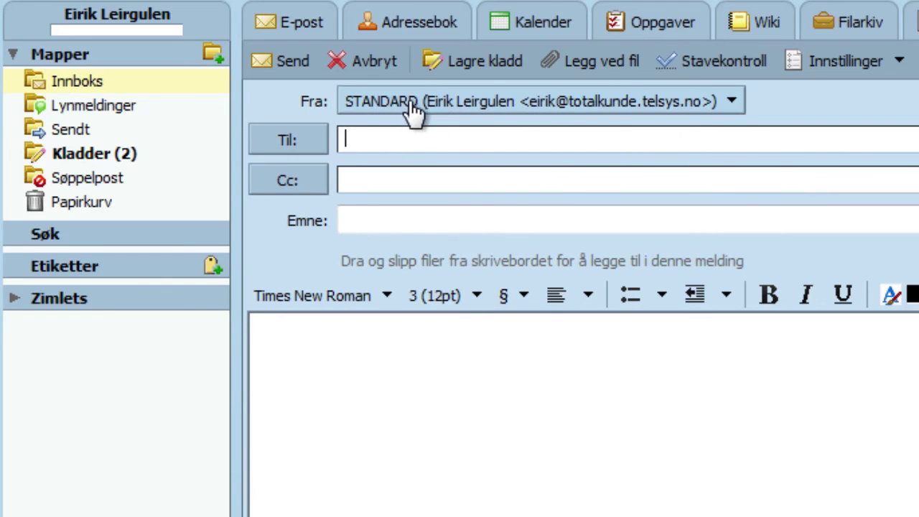
Step: Open the choice of sender identities for the new message
{"action": "left_click", "coordinate": [437, 109]}
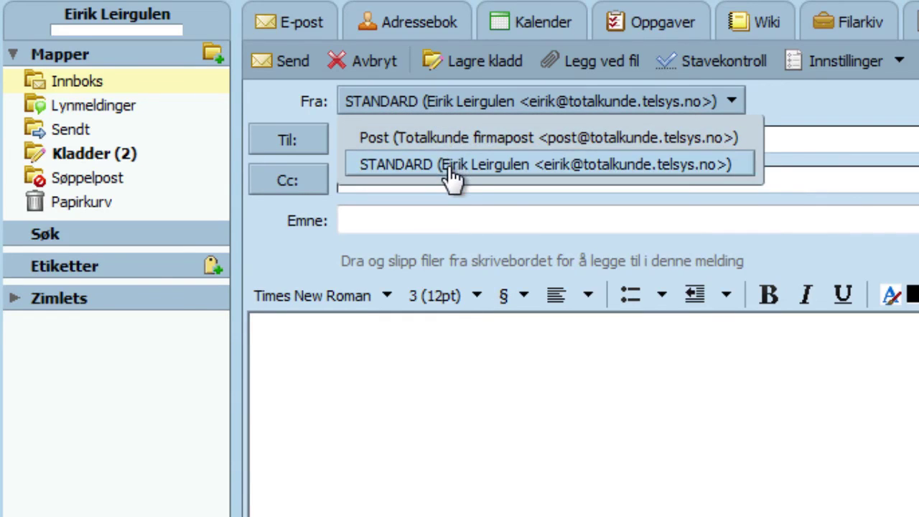